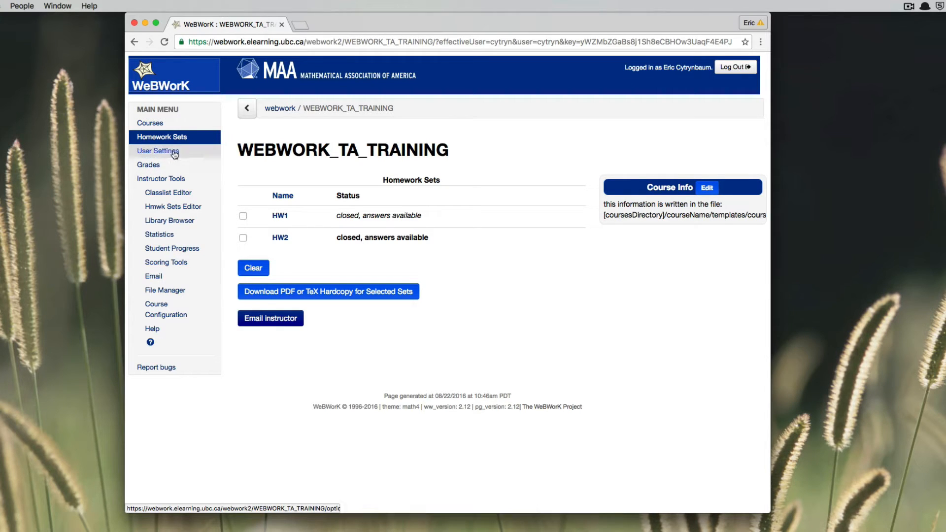
- Open Problem 1 of the HW1 homework set and highlight the full path of its source file
click(281, 216)
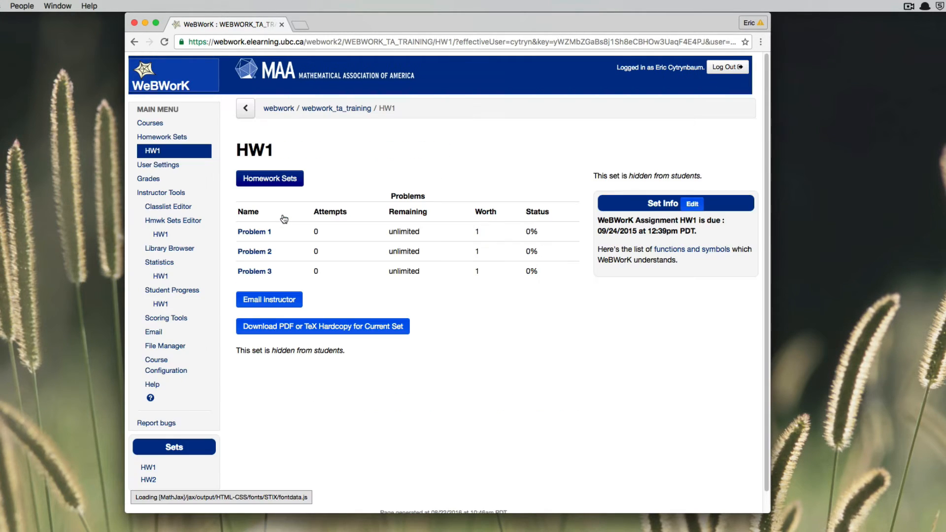
click(263, 233)
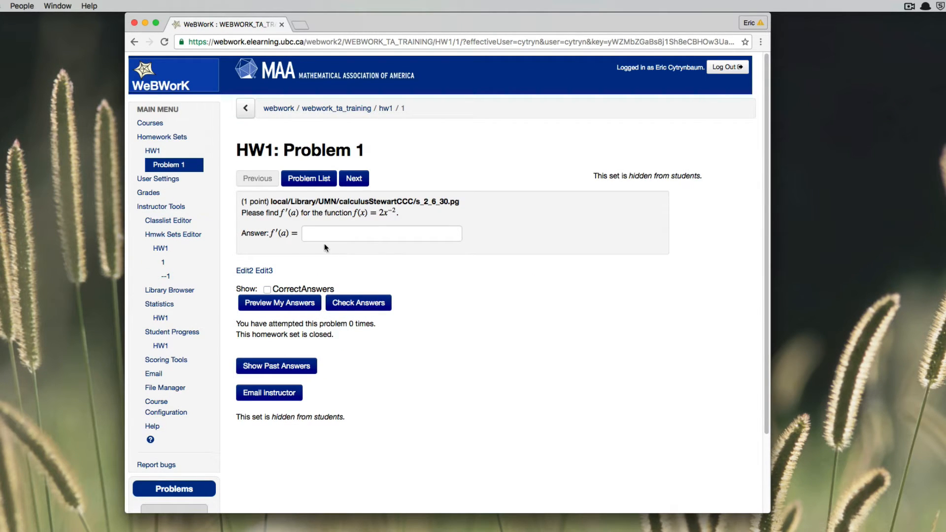
triple_click(283, 201)
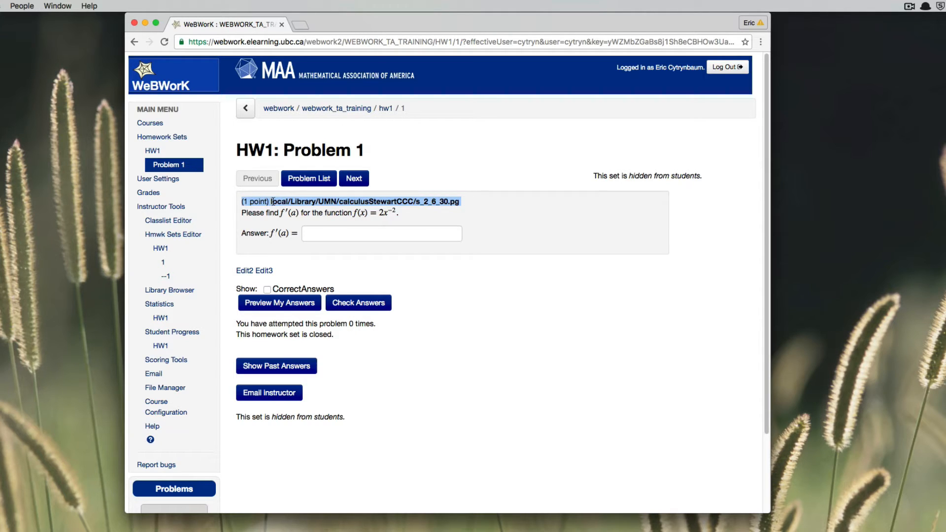
drag(241, 212, 284, 244)
click(284, 198)
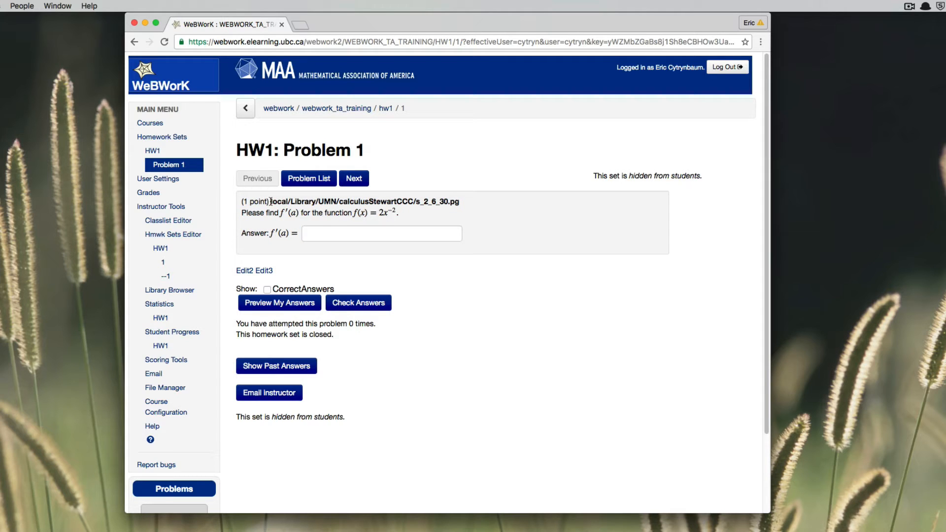
drag(270, 202, 464, 204)
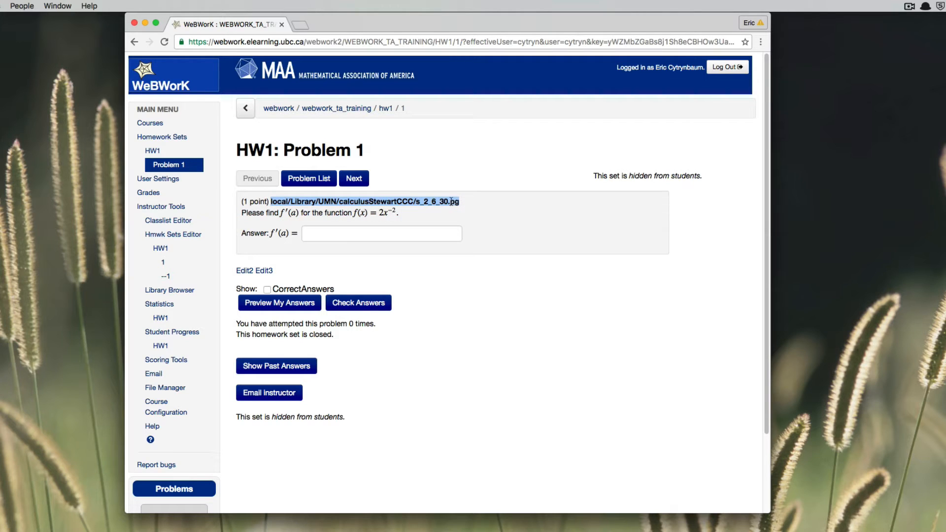
- Highlight the .pg extension of the problem's file name, followed by the whole line containing the path
click(451, 201)
drag(451, 202, 461, 202)
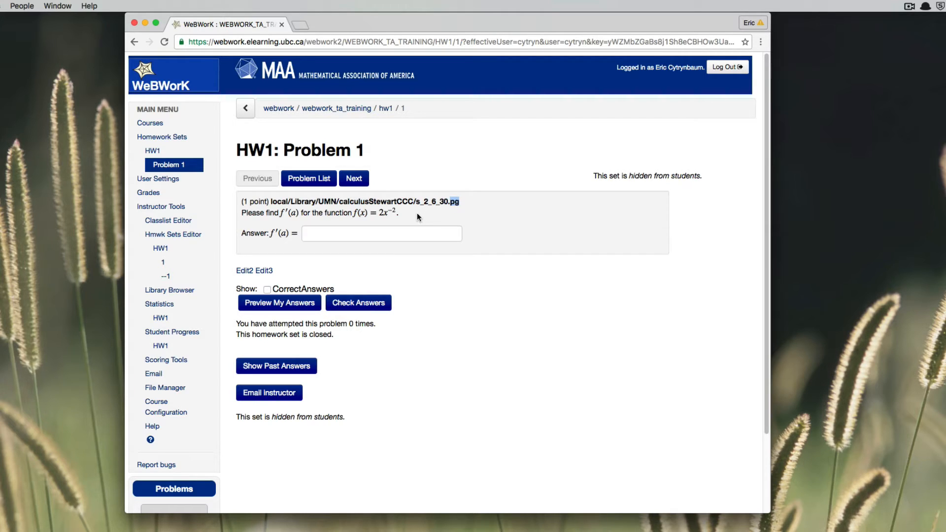
click(381, 212)
triple_click(282, 204)
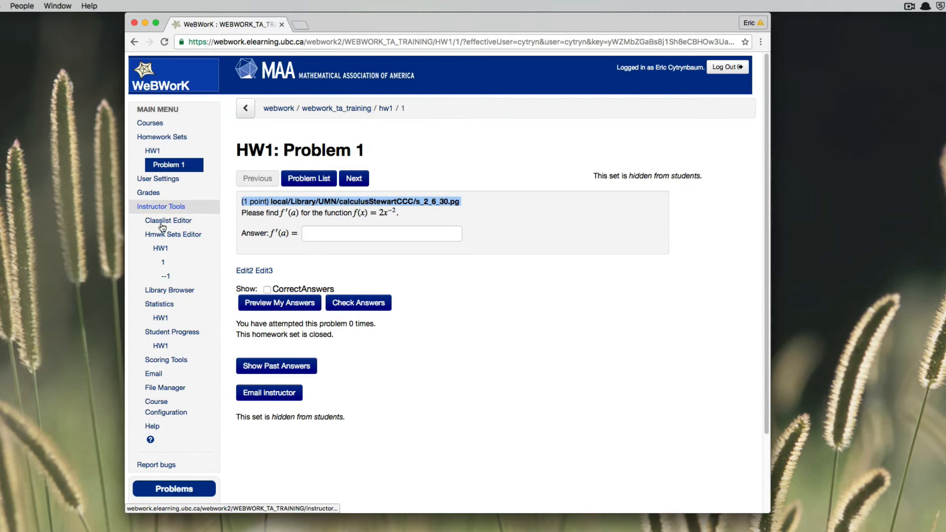
- Open the course's File Manager, select the local folder and look through the whole templates directory
click(170, 390)
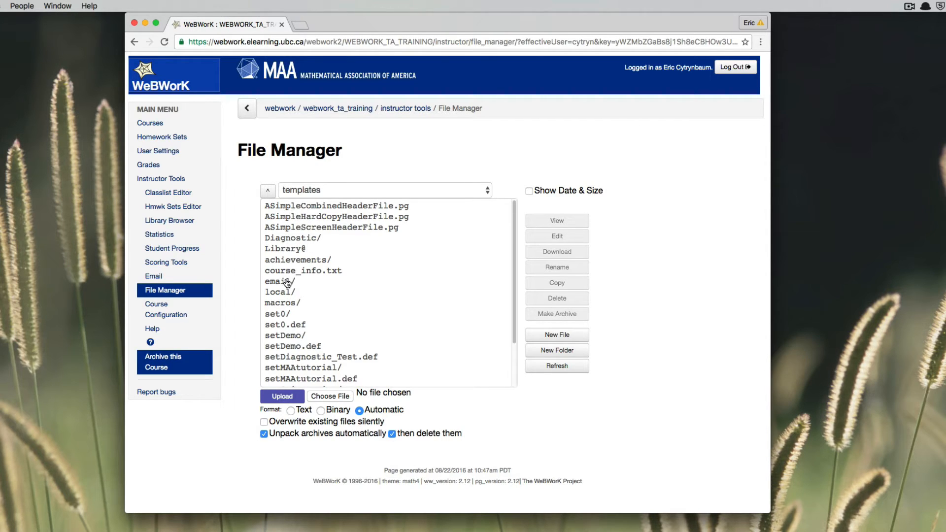
click(284, 294)
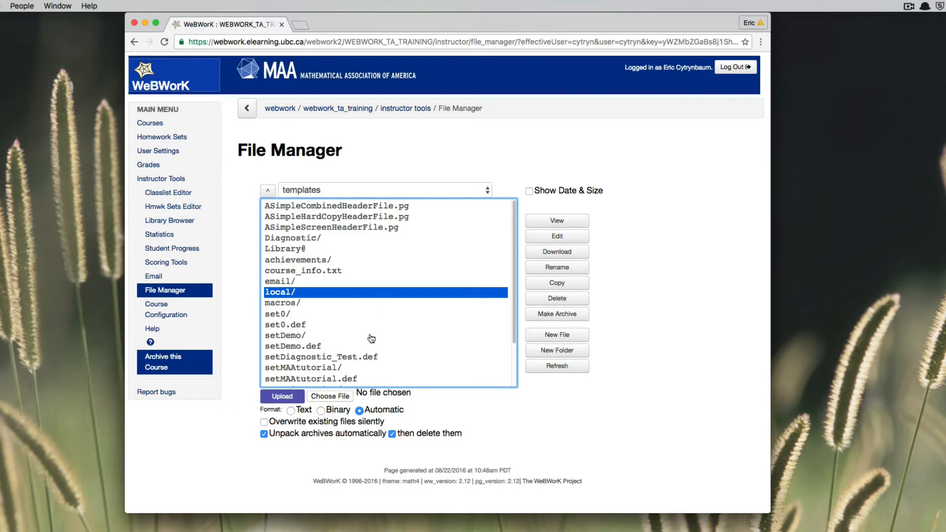
drag(516, 333, 512, 389)
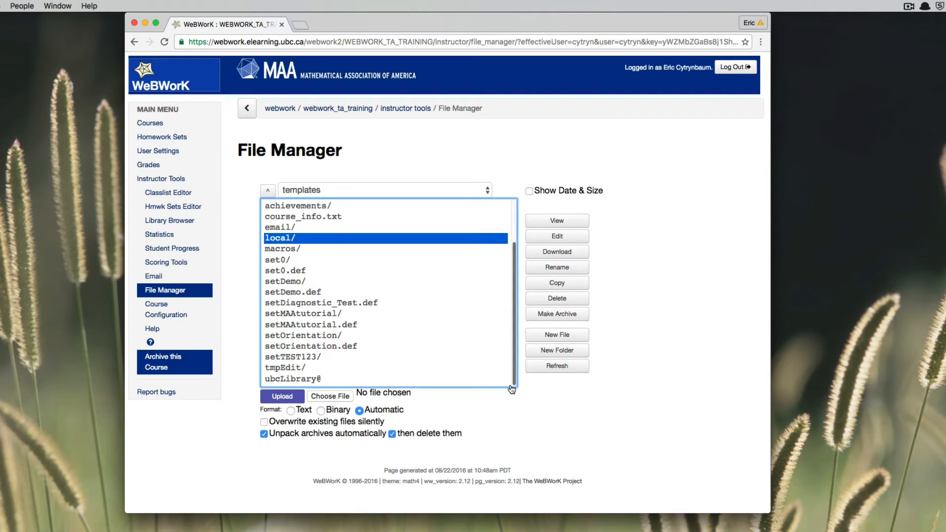
drag(512, 389, 513, 318)
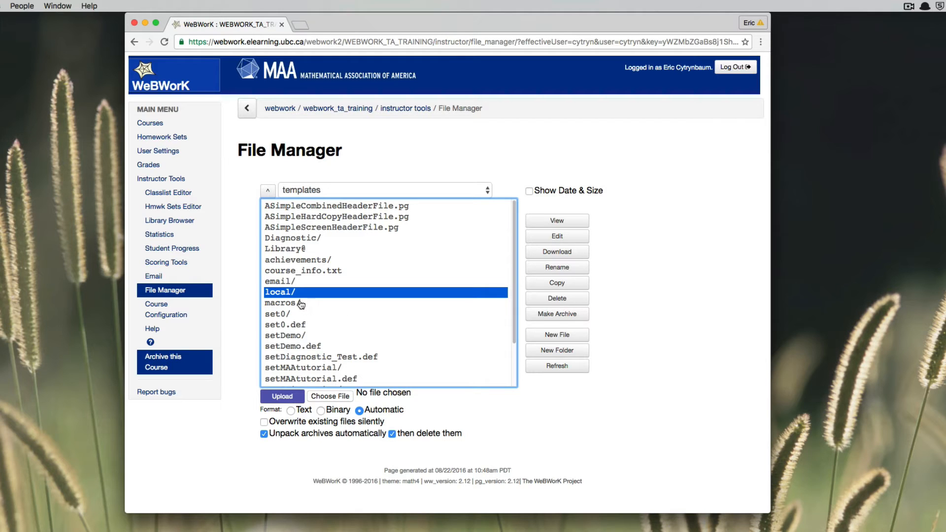
- Navigate into the local/Library/UMN/calculusStewartCCC folder
double_click(284, 292)
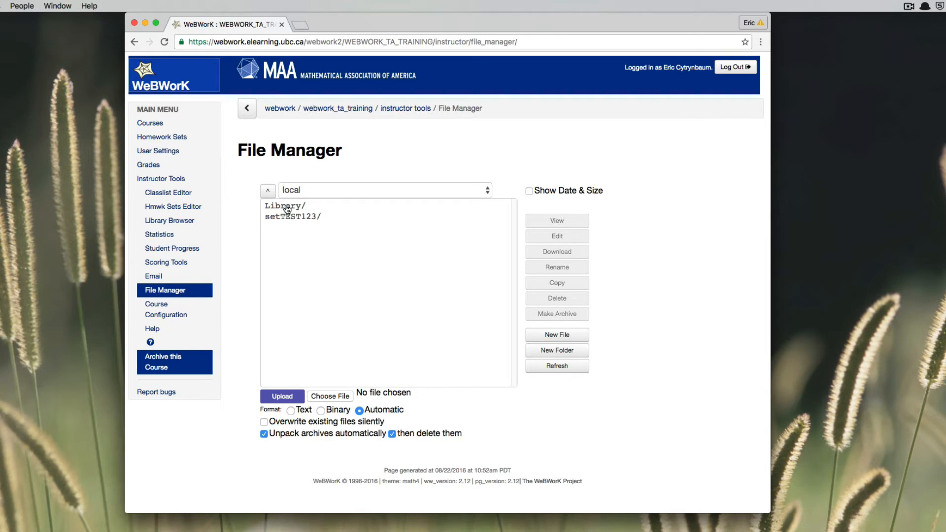
double_click(287, 207)
click(489, 191)
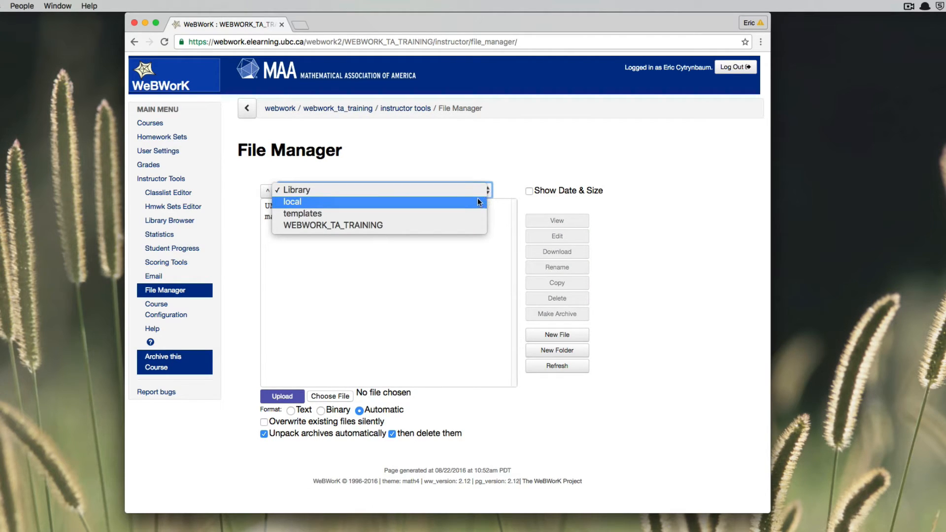
click(482, 190)
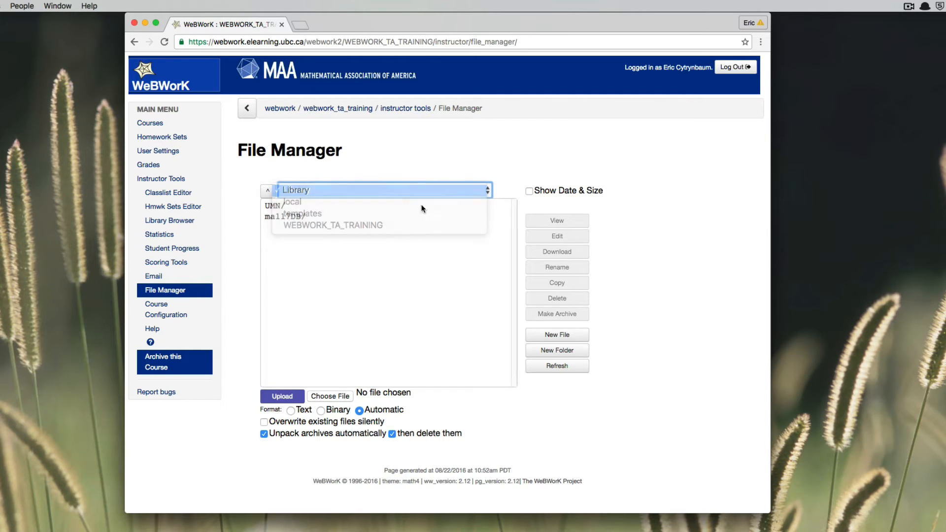
double_click(276, 206)
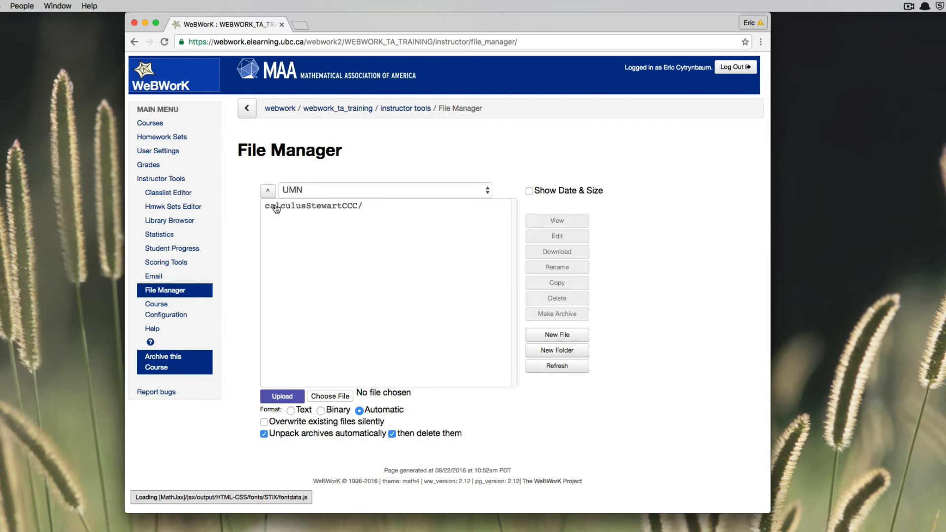
double_click(328, 209)
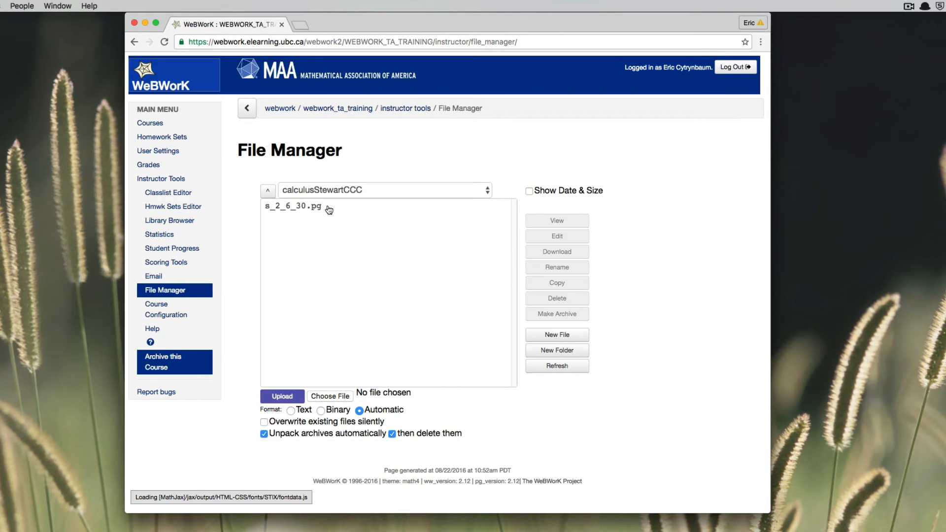
- Open s_2_6_30.pg for viewing and highlight its metadata comments, from the DBsubject line through the KEYWORDS line
click(285, 207)
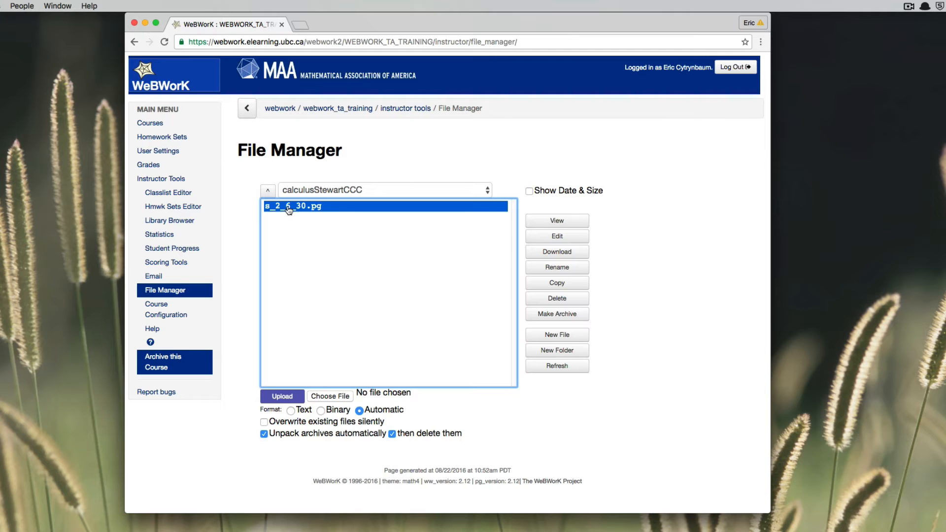
double_click(288, 207)
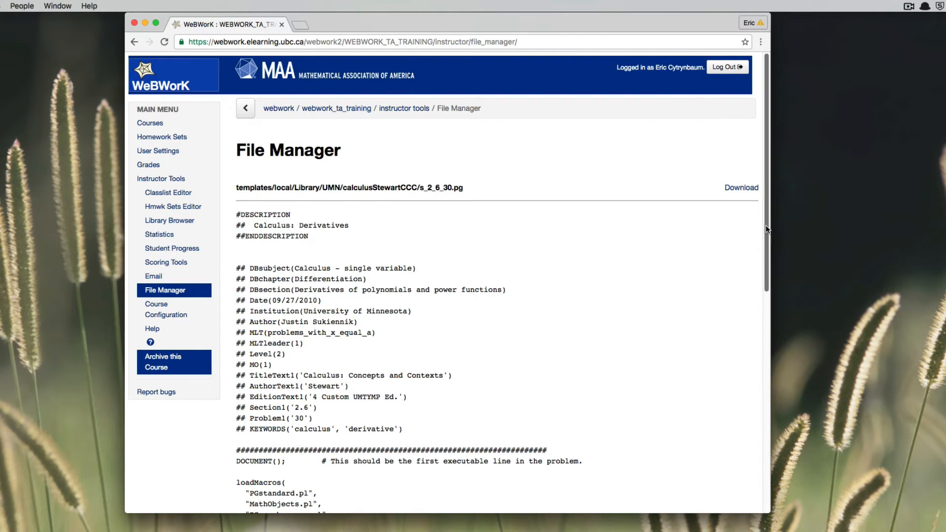
drag(766, 226, 757, 277)
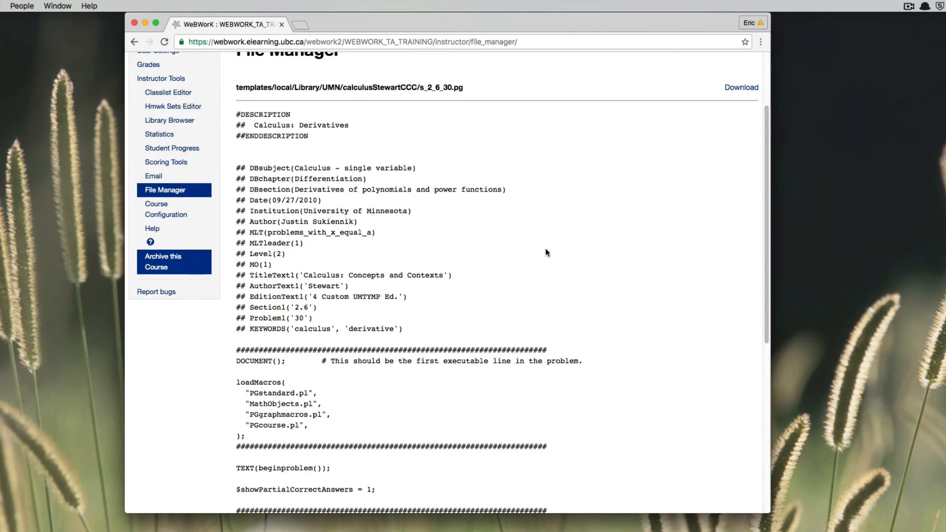
drag(236, 168, 444, 328)
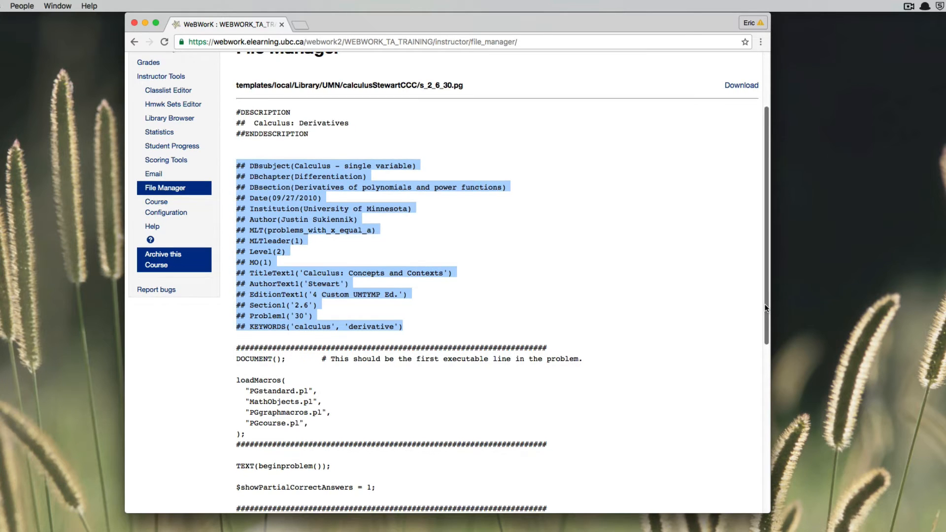
drag(766, 306, 757, 331)
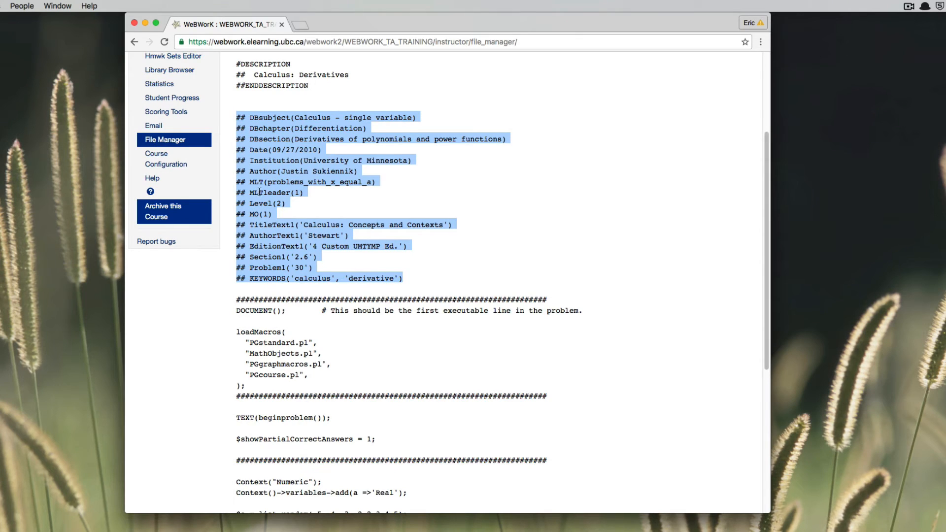
drag(236, 192, 378, 279)
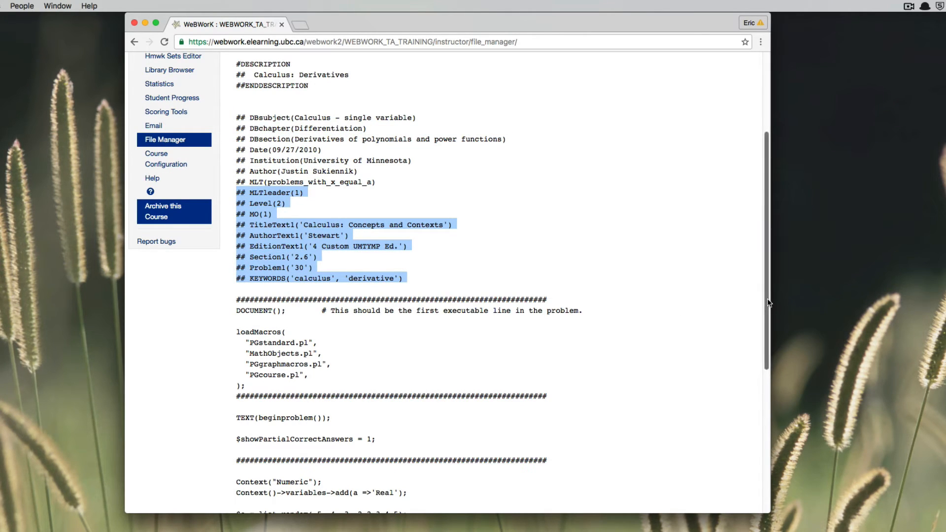
- Highlight in turn the DOCUMENT() line, the loadMacros block, the TEXT(beginproblem()) line and the $showPartialCorrectAnswers line
drag(768, 301, 754, 408)
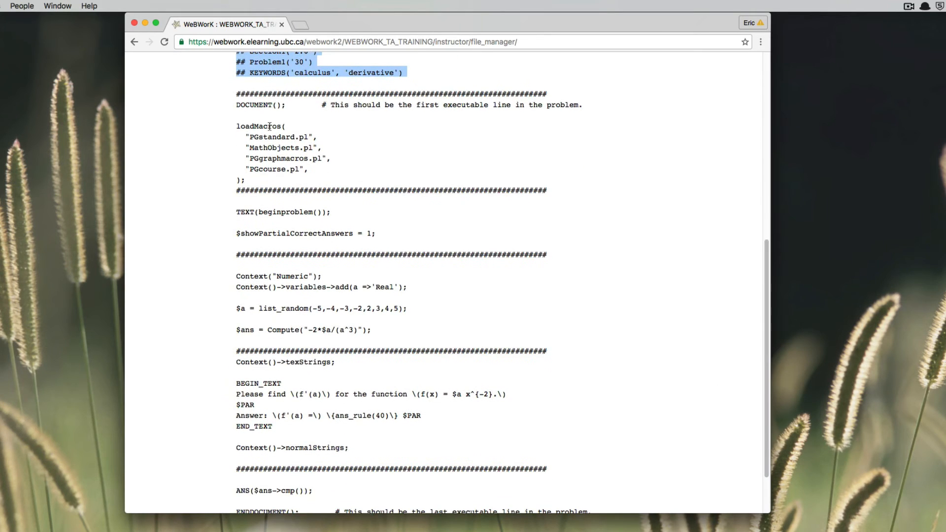
triple_click(256, 104)
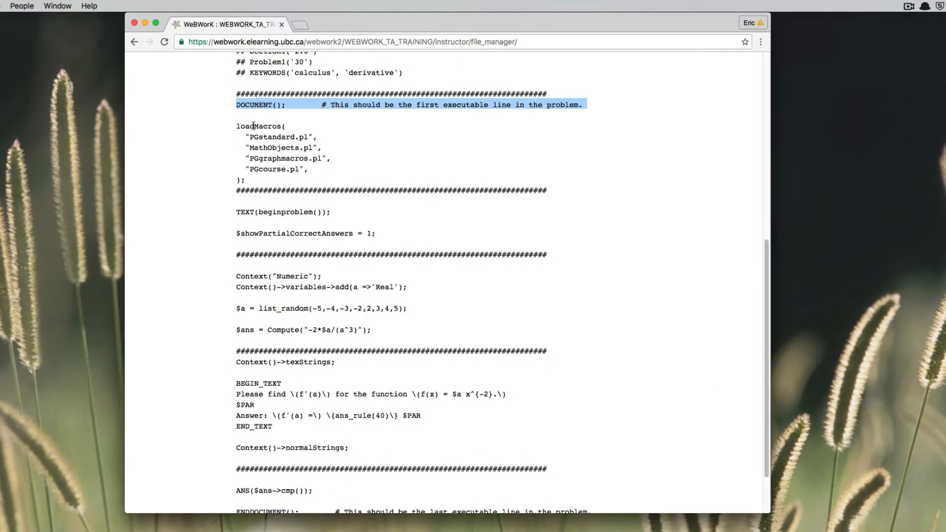
drag(236, 126, 312, 173)
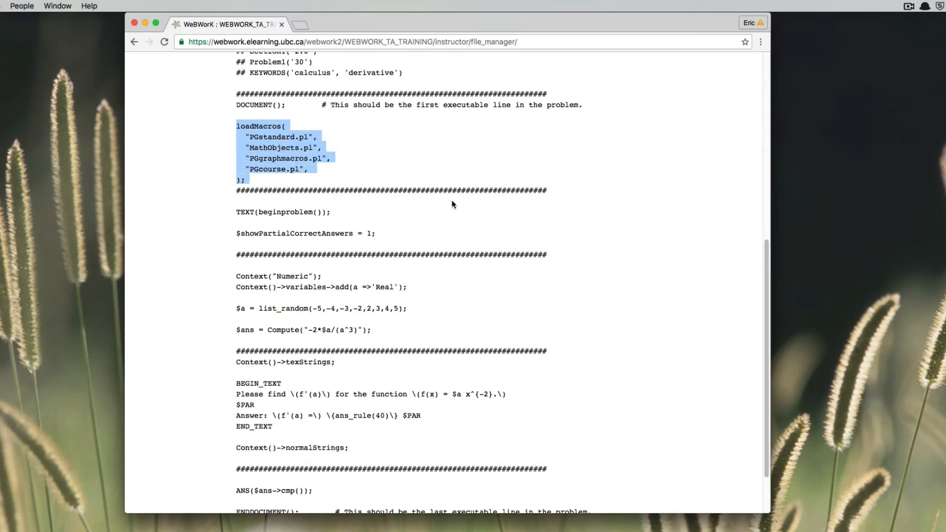
triple_click(265, 212)
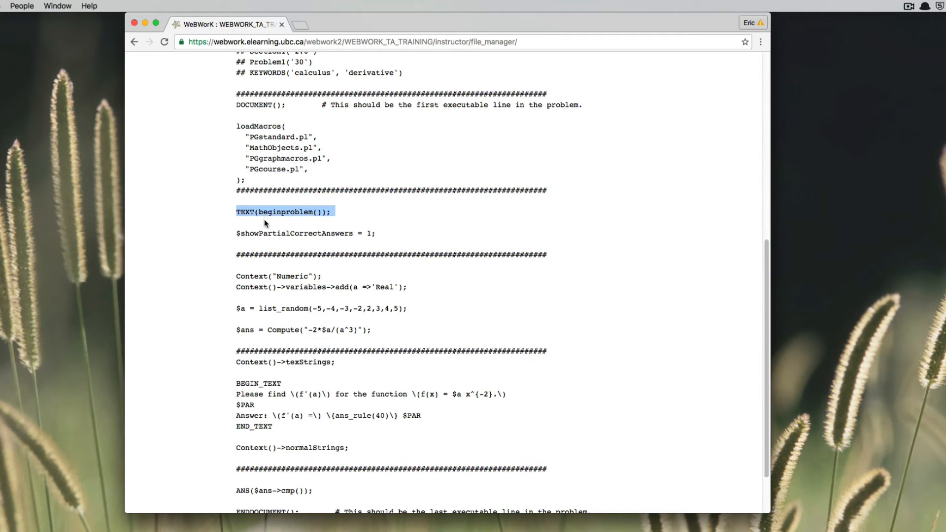
double_click(286, 233)
triple_click(287, 233)
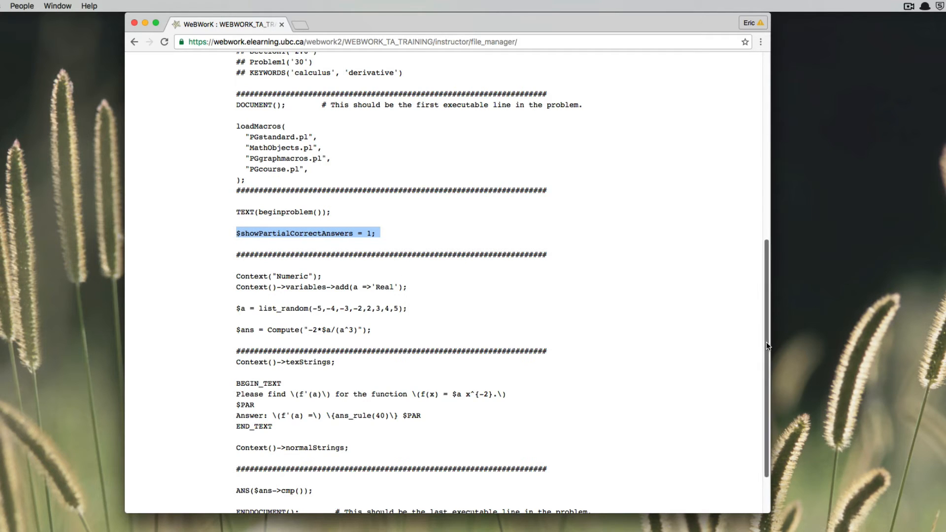
- Highlight the $a and $ans variable definitions together, followed by the $ans line alone
drag(767, 342, 760, 377)
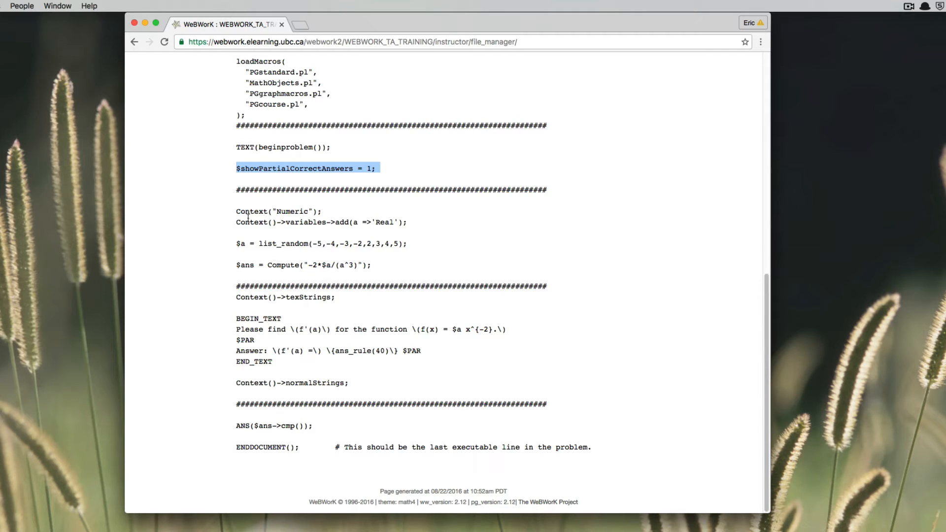
triple_click(239, 243)
shift+click(271, 261)
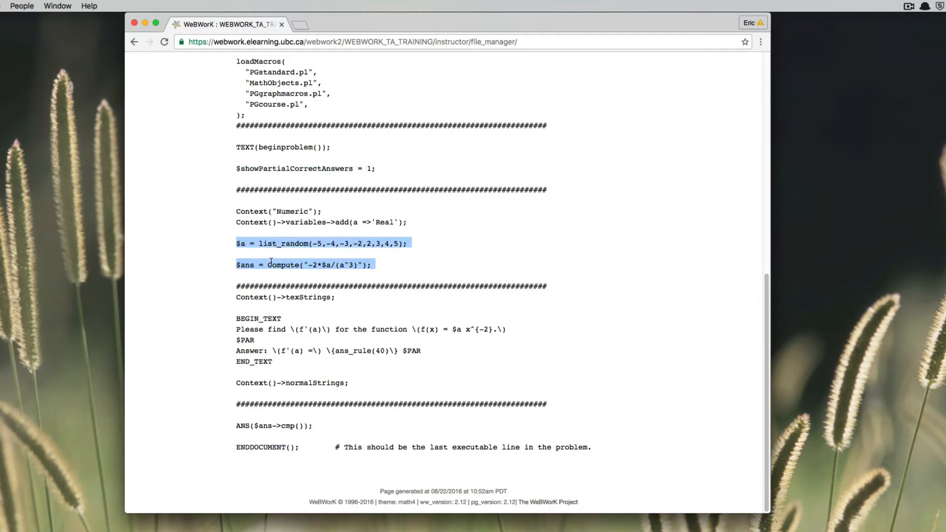
triple_click(285, 265)
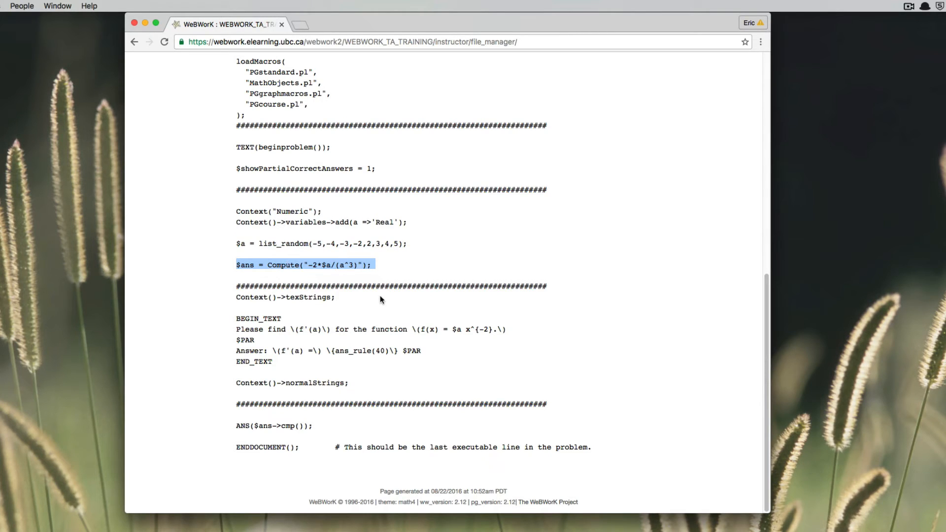
- Examine the question text from BEGIN_TEXT to END_TEXT, highlighting its lines, the $a definition it uses and ans_rule(40)
triple_click(252, 318)
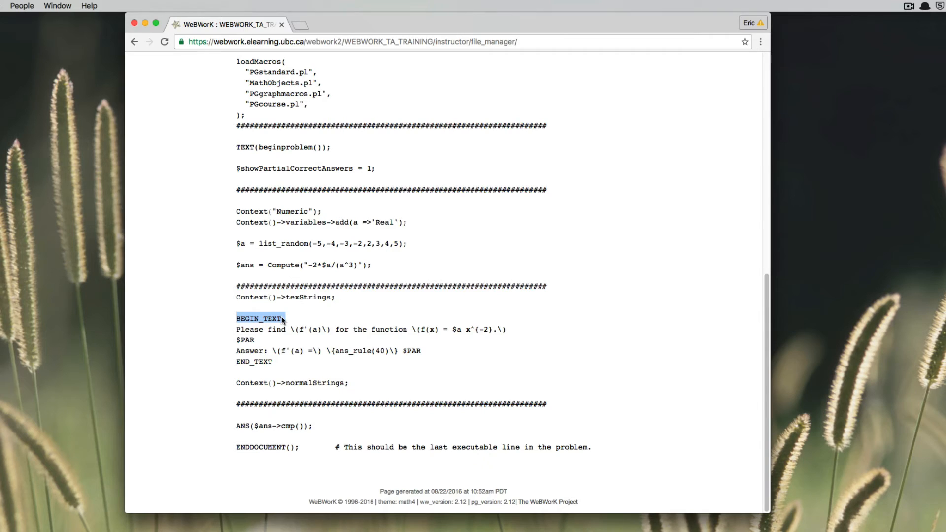
triple_click(237, 329)
drag(237, 329, 386, 361)
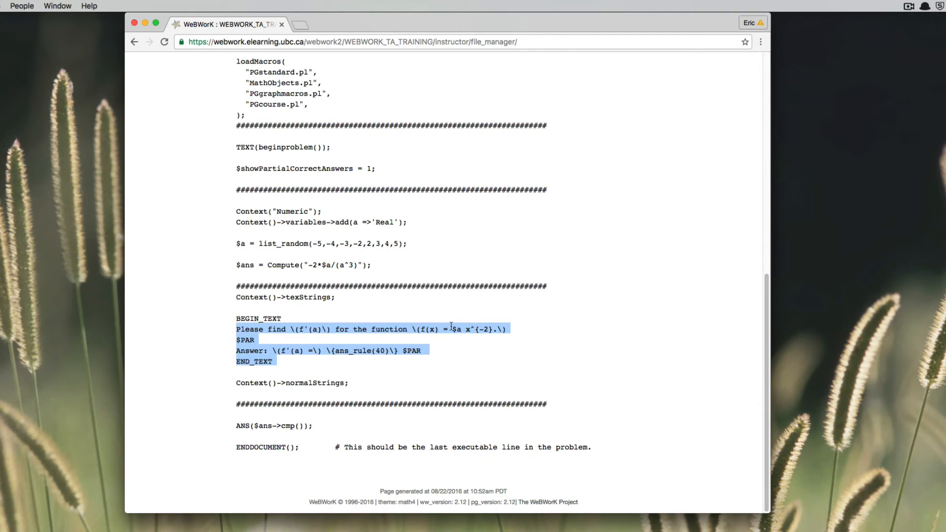
drag(235, 243, 409, 245)
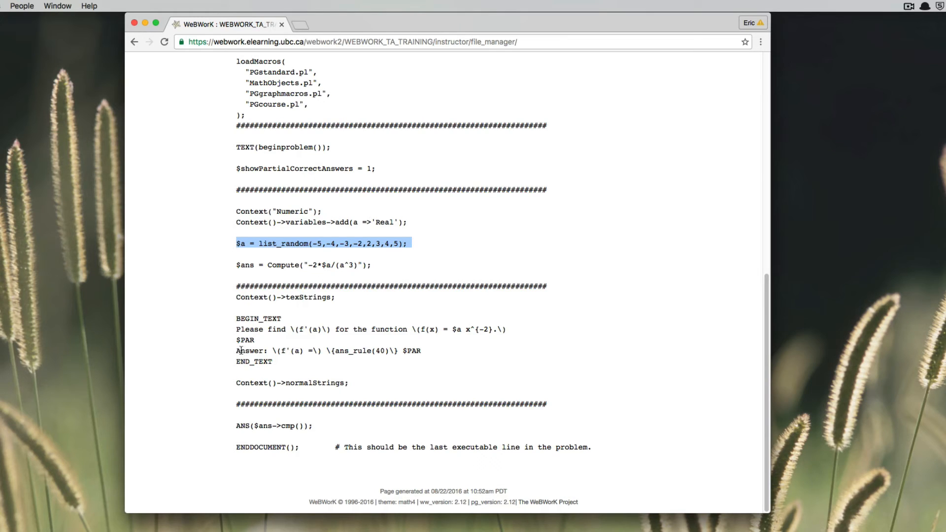
drag(236, 350, 384, 353)
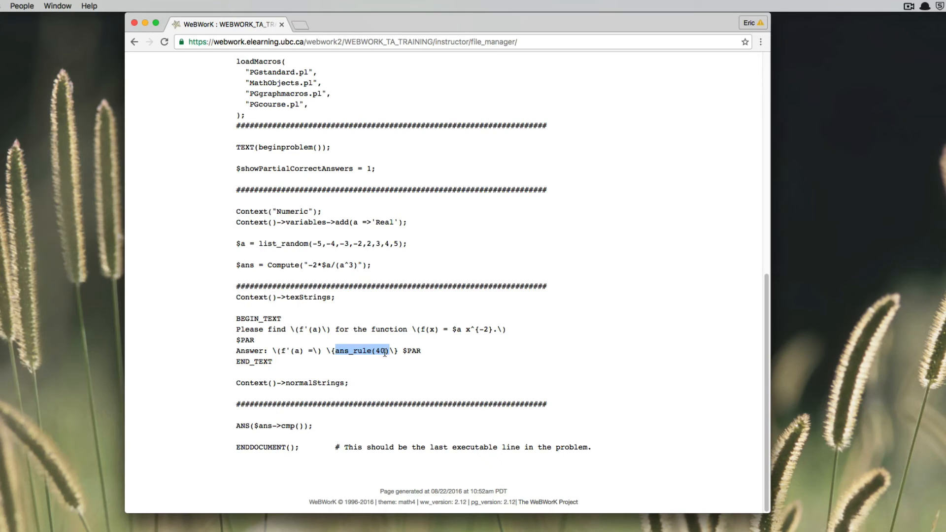
triple_click(248, 362)
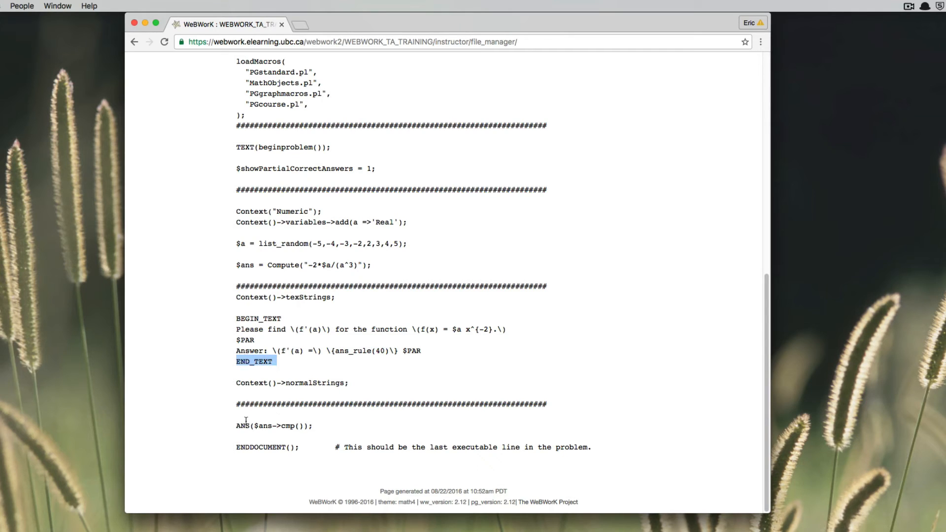
- Highlight the ANS($ans->cmp()) answer-checking line, followed by the ENDDOCUMENT() line at the end of the problem code
drag(237, 427, 312, 430)
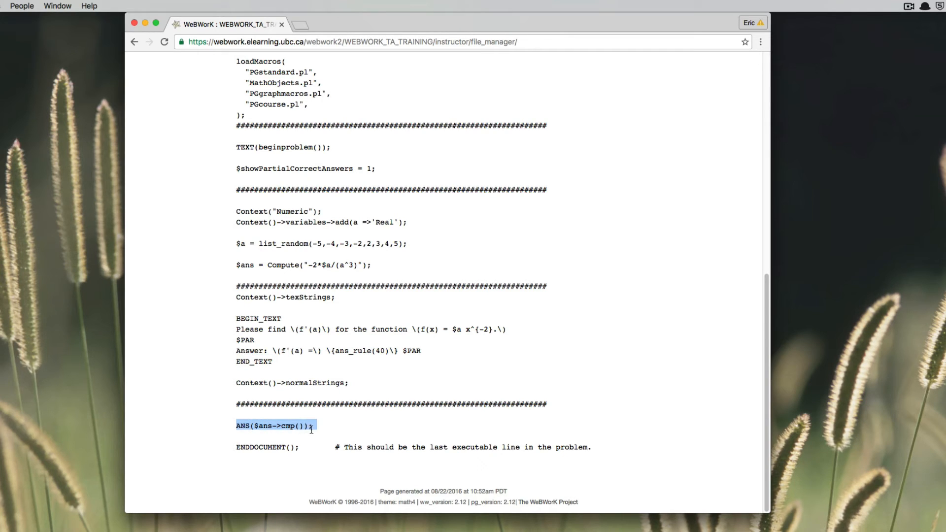
triple_click(242, 448)
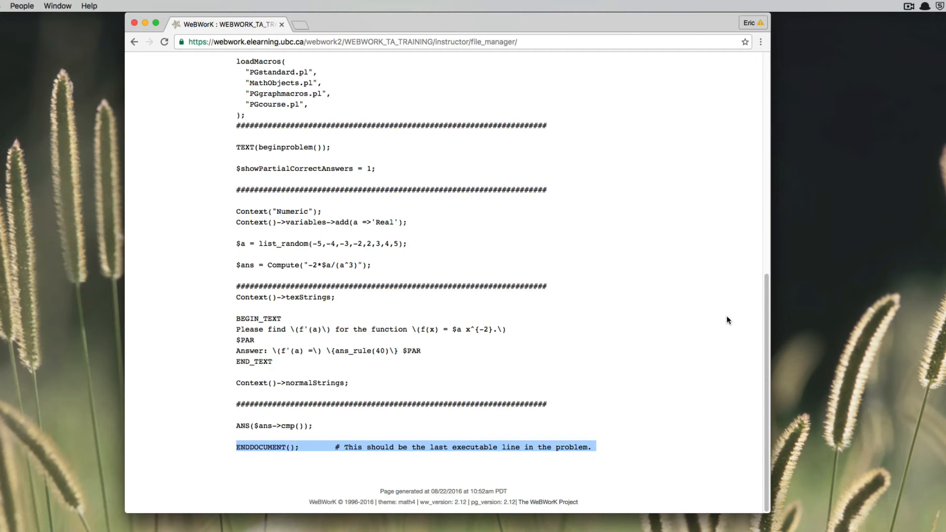
- Open the Hmwk Sets Editor and highlight HW1's visibility value, followed by its open, due and answer dates
drag(766, 292, 766, 274)
scroll(337, 301, up, 10)
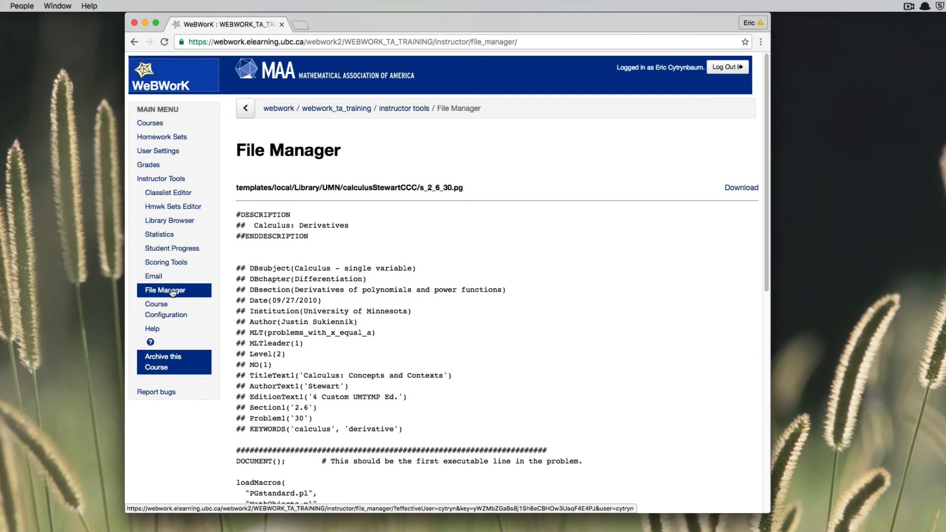
click(175, 208)
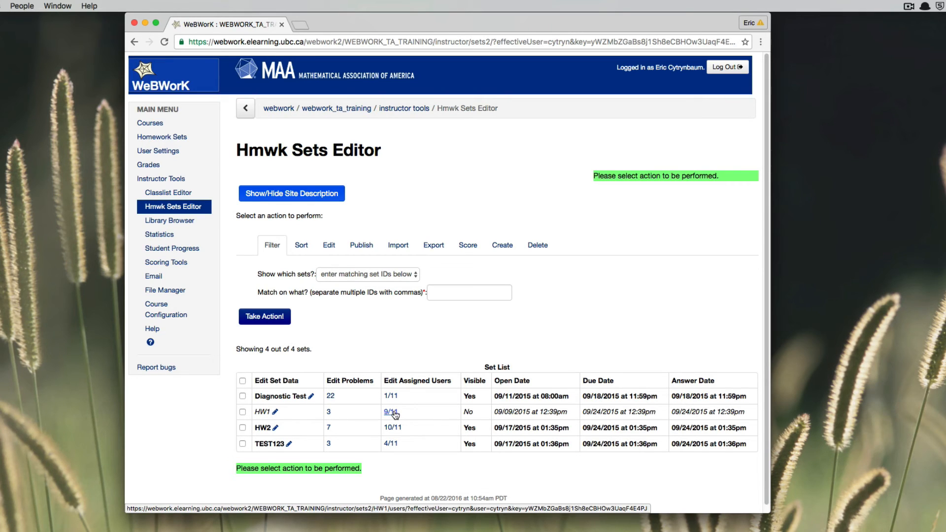
double_click(470, 413)
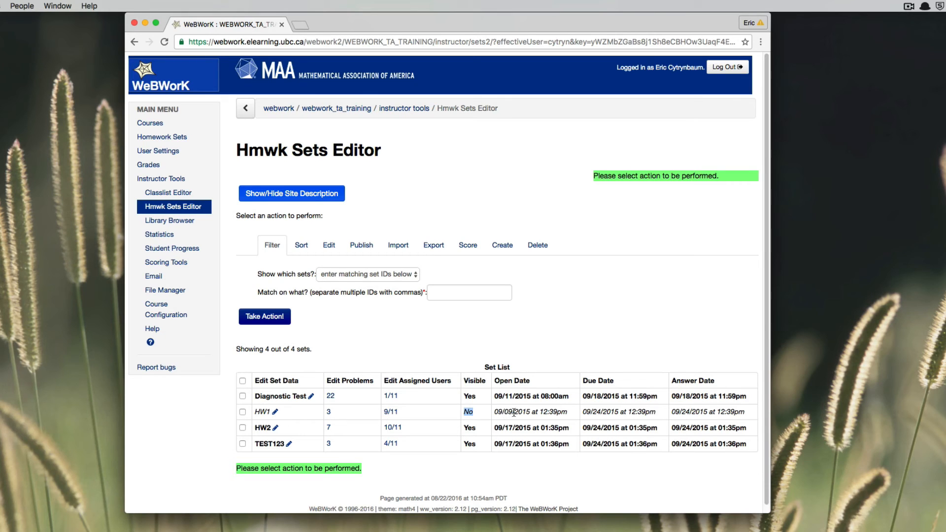
drag(502, 413, 720, 417)
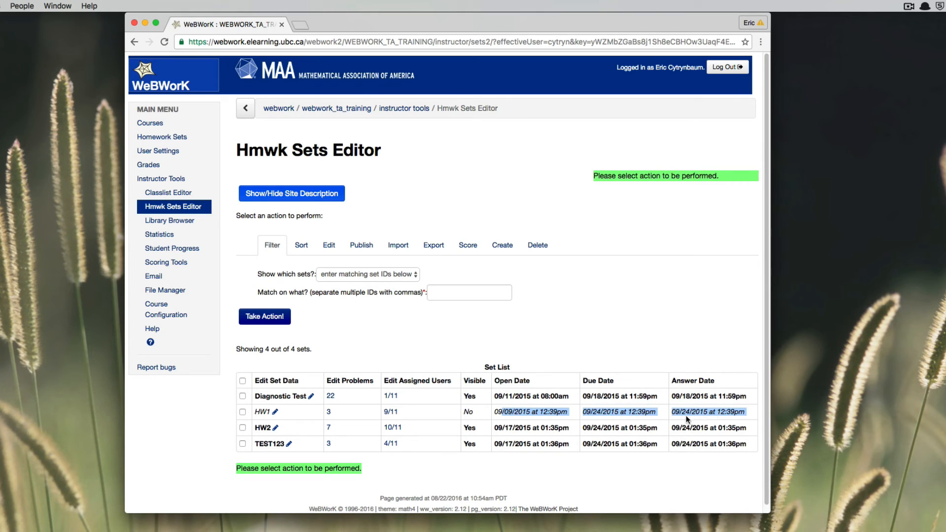
- Open the set details of HW1 through its problem count and inspect the Opens, Answers Due and Answers Available date fields
click(329, 413)
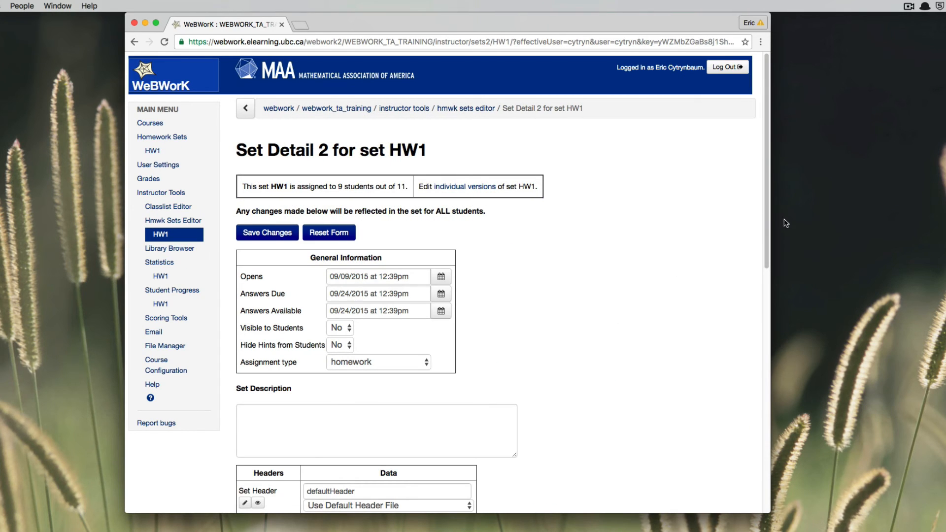
triple_click(330, 277)
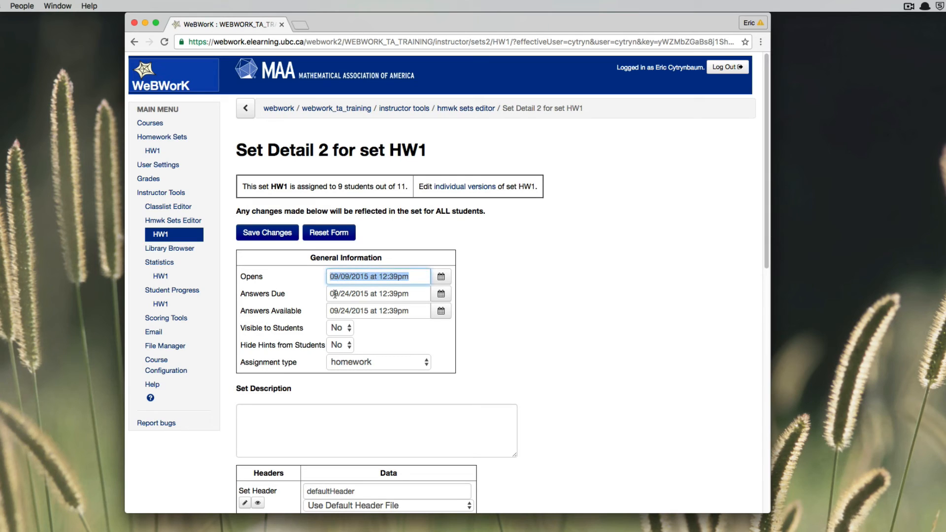
key(Tab)
click(339, 311)
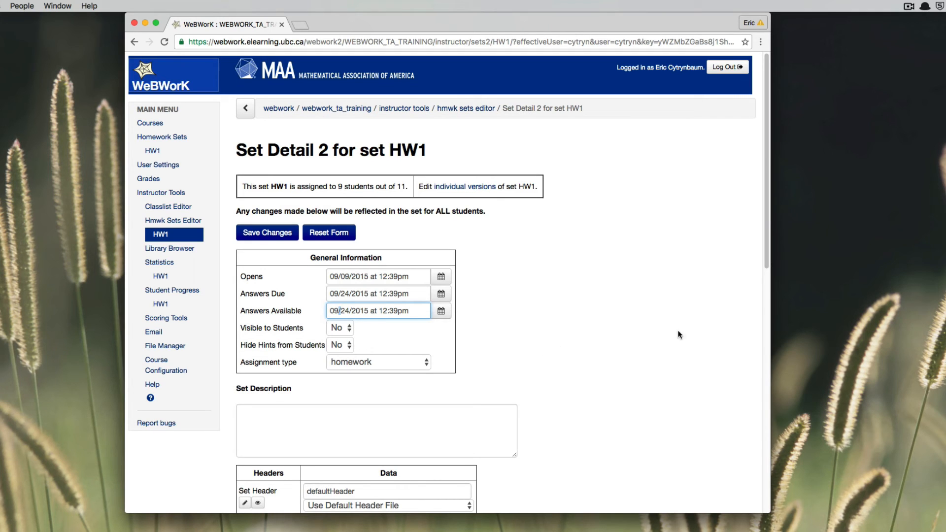
- Inspect the source file paths of Problems 1 and 2 in HW1's problem list, ending with Problem 1's path highlighted
drag(768, 266, 753, 352)
scroll(753, 351, down, 1)
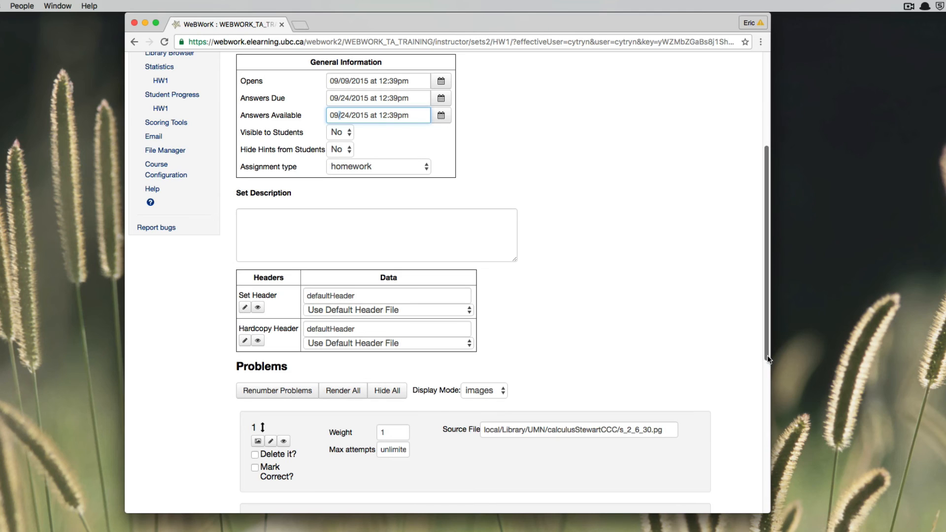
scroll(767, 356, down, 5)
scroll(747, 415, down, 5)
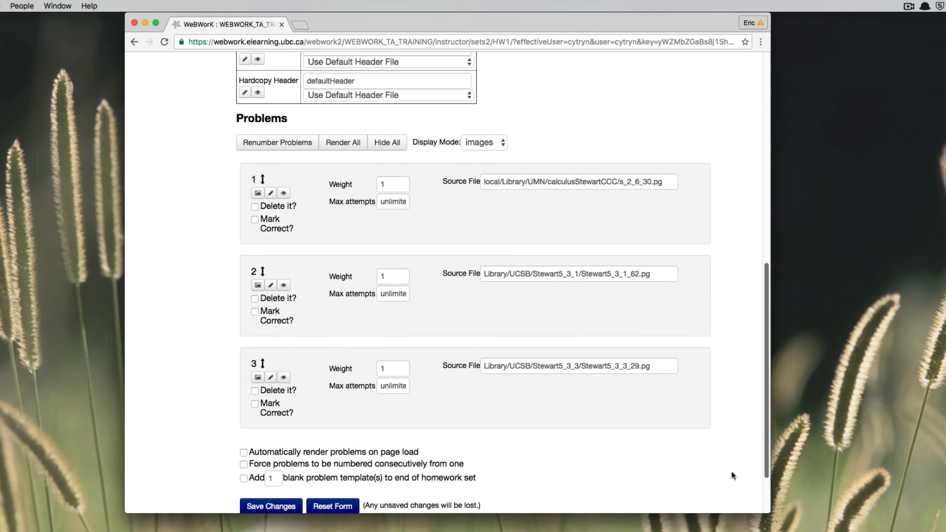
triple_click(511, 184)
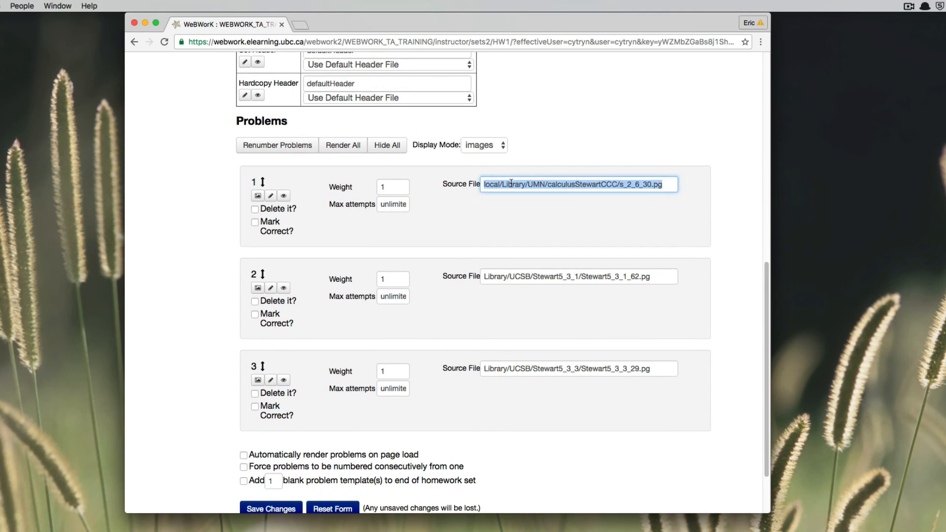
triple_click(519, 277)
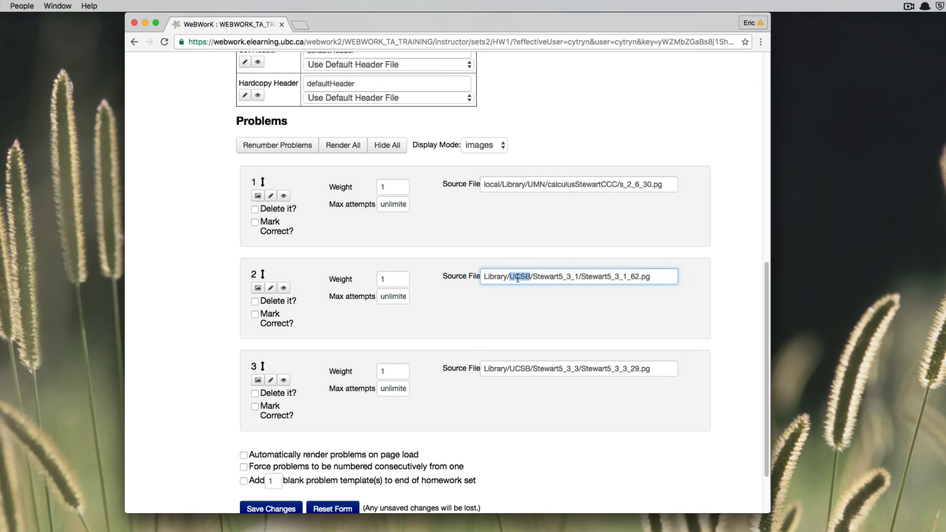
triple_click(492, 185)
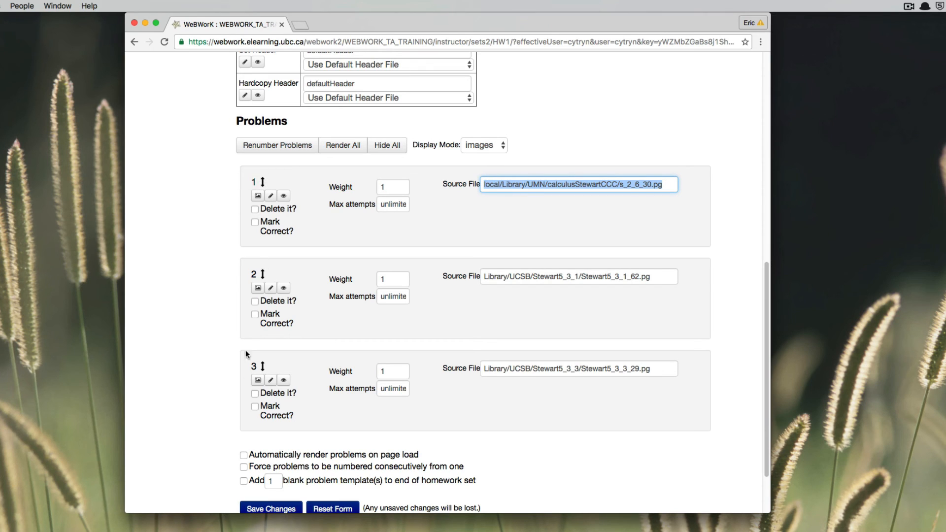
- Highlight the weight of each of the three HW1 problems and Problem 1's max attempts, and look over the remaining set options
double_click(380, 187)
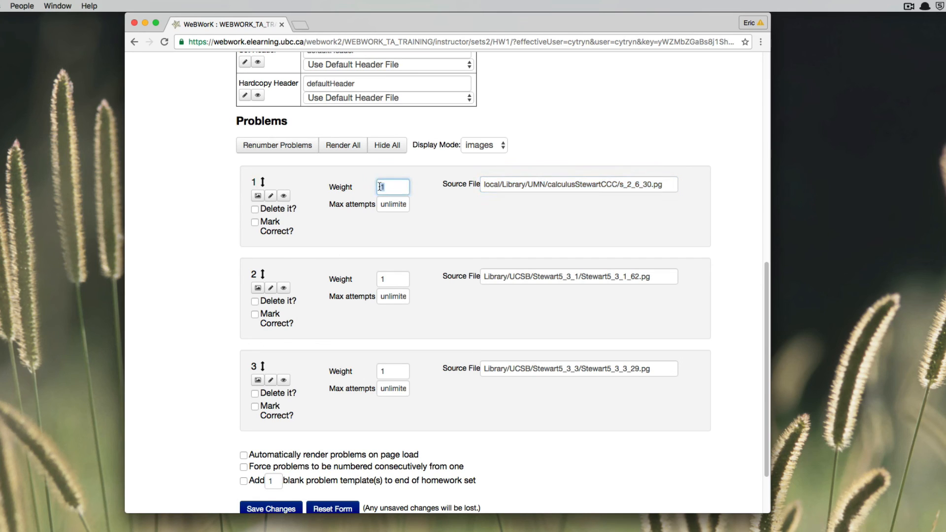
double_click(384, 279)
double_click(384, 372)
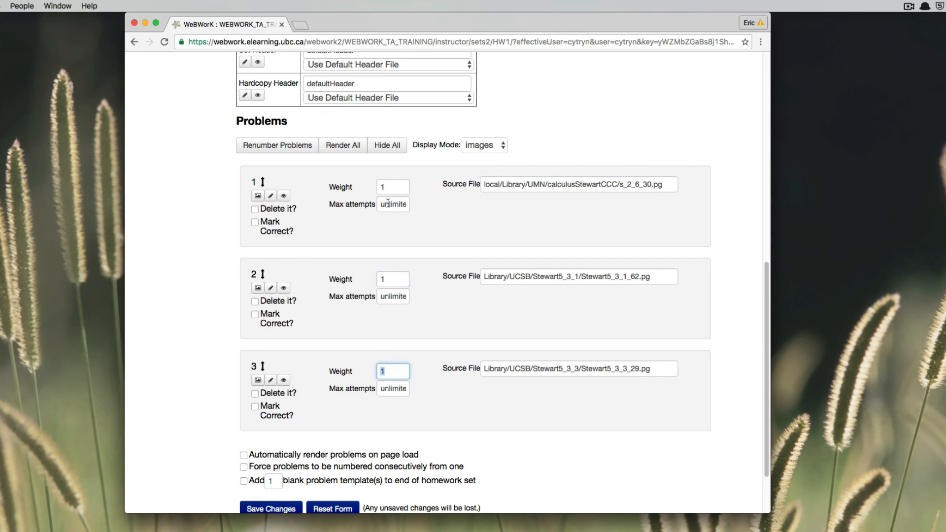
double_click(396, 204)
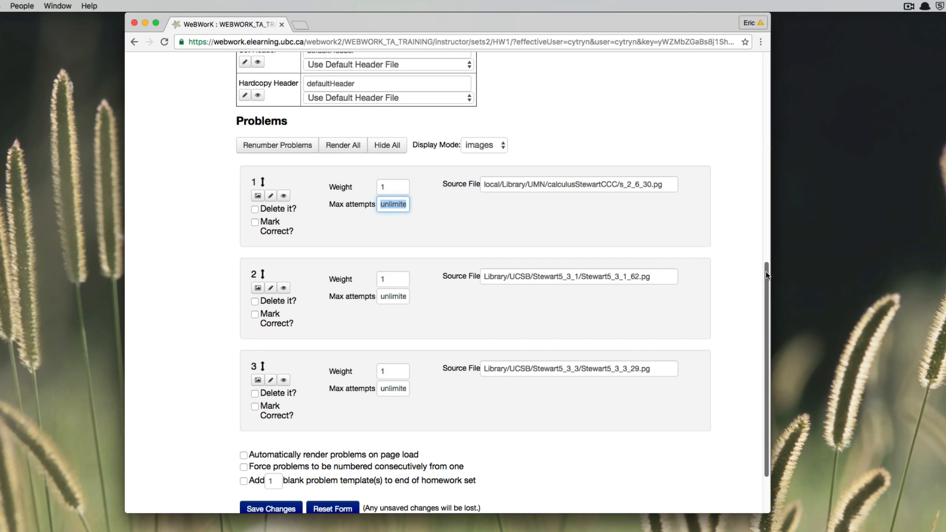
scroll(765, 271, down, 3)
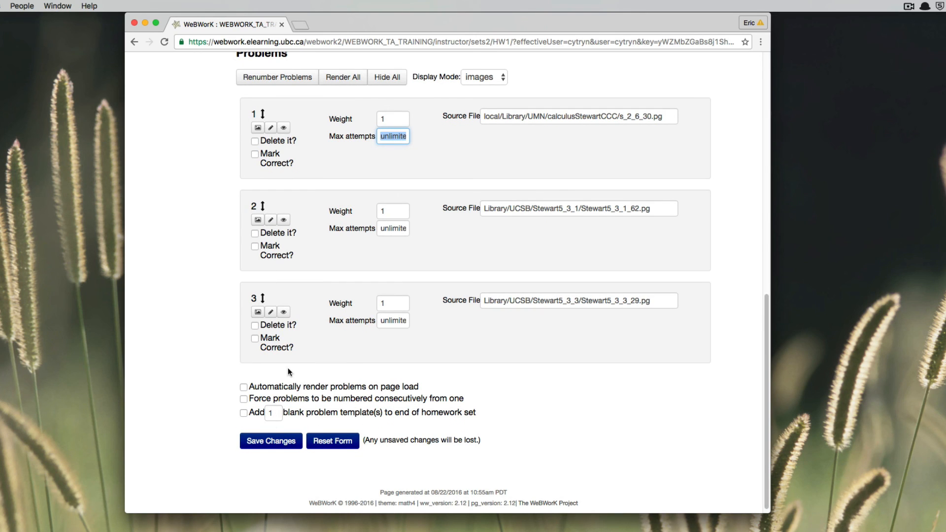
drag(767, 371, 732, 119)
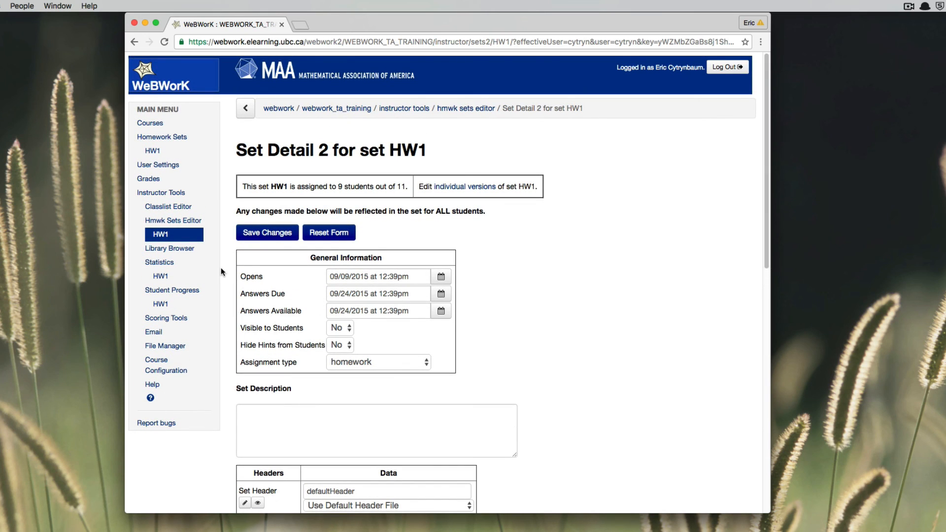